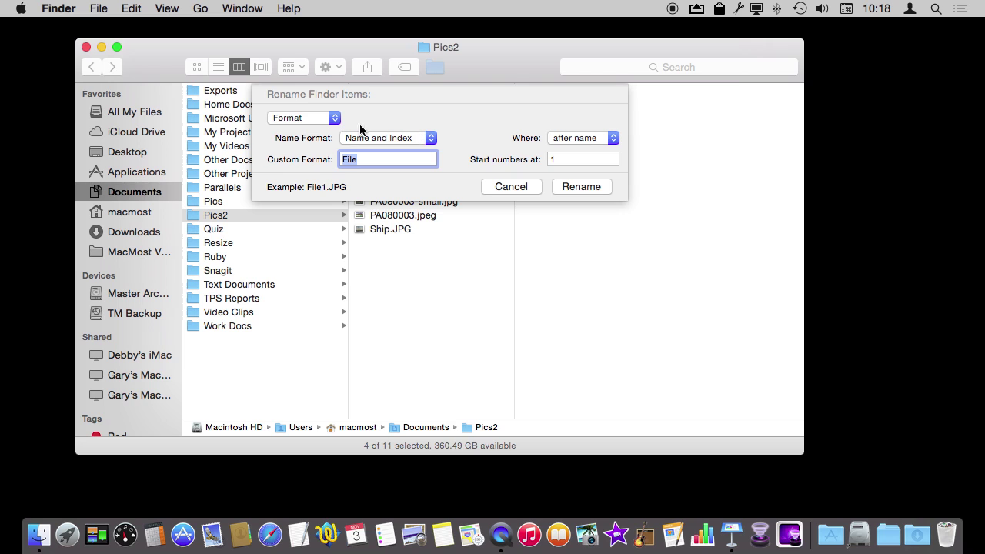
Look through the Replace Text, Add Text and Format modes of the batch rename dialog, then cancel it
left_click(314, 94)
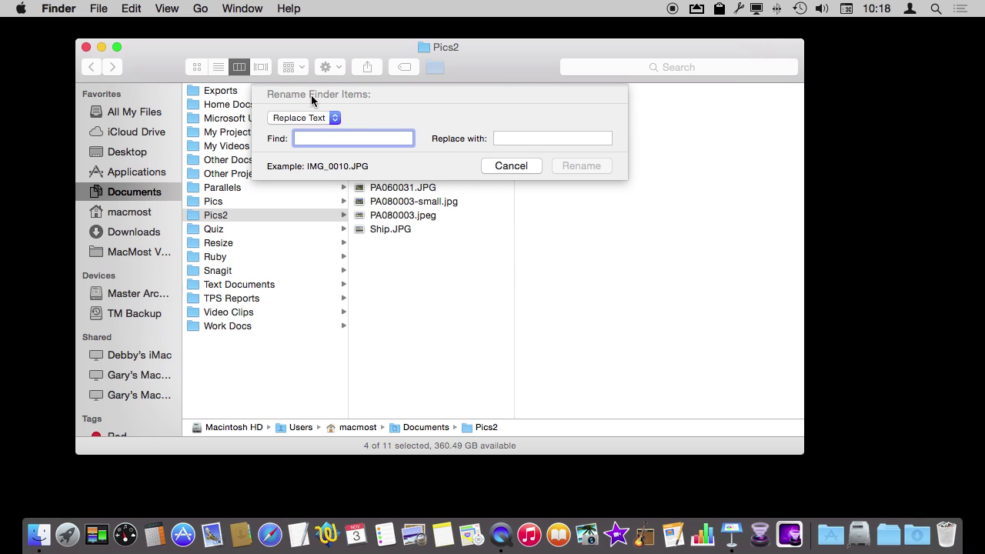
left_click(300, 121)
left_click(296, 130)
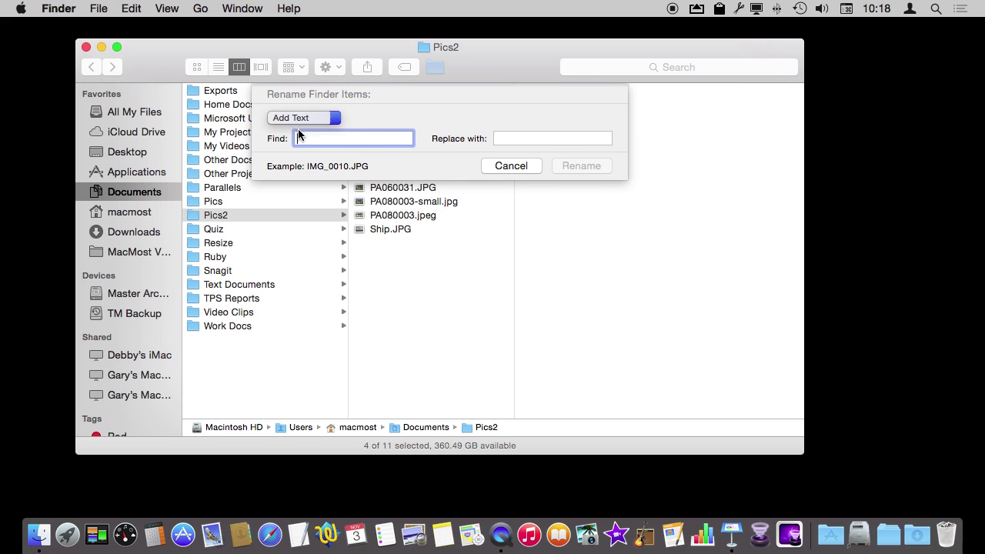
left_click(297, 118)
left_click(306, 128)
left_click(307, 118)
left_click(307, 98)
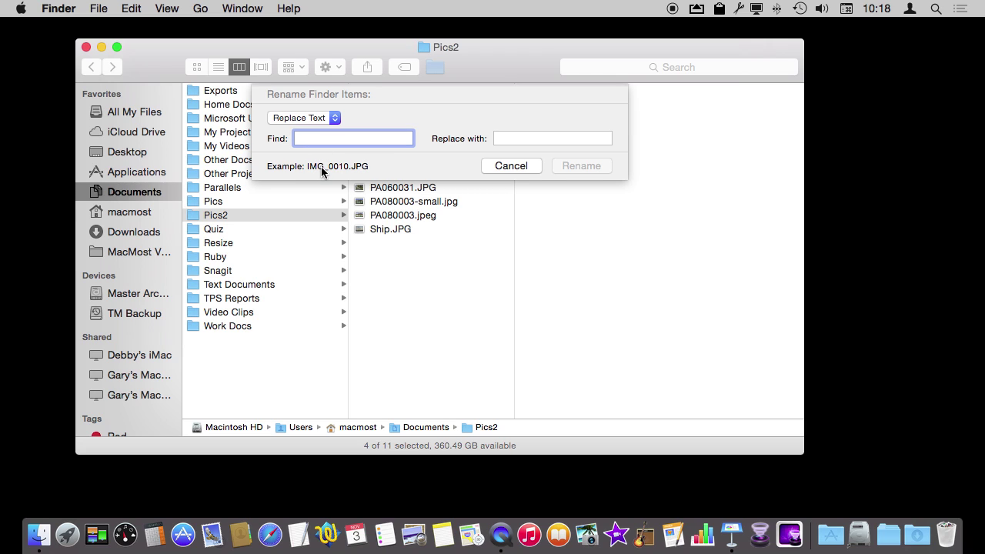
left_click(514, 166)
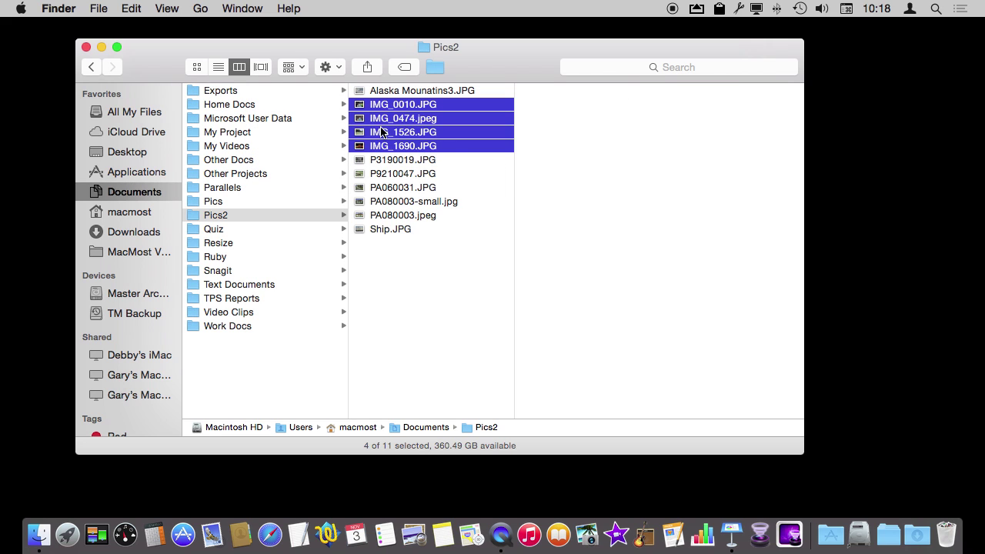
Batch rename the four selected IMG files by replacing "IMG" with "Pic" in their names
right_click(391, 110)
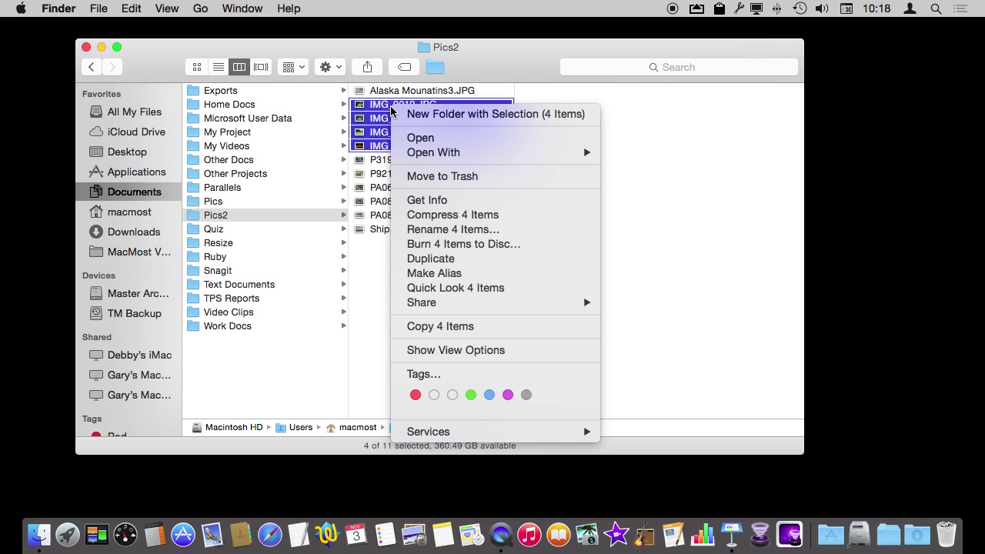
left_click(444, 232)
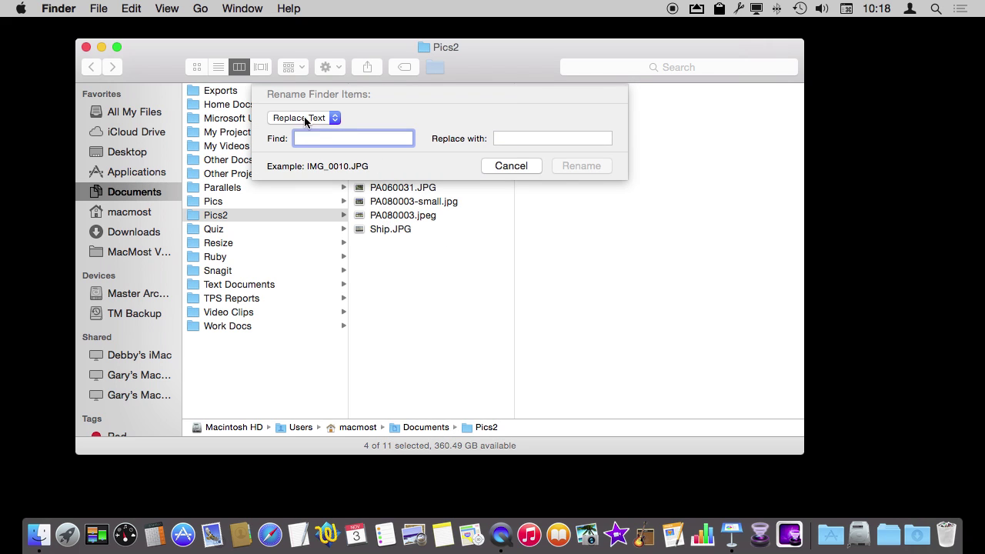
type("IMG")
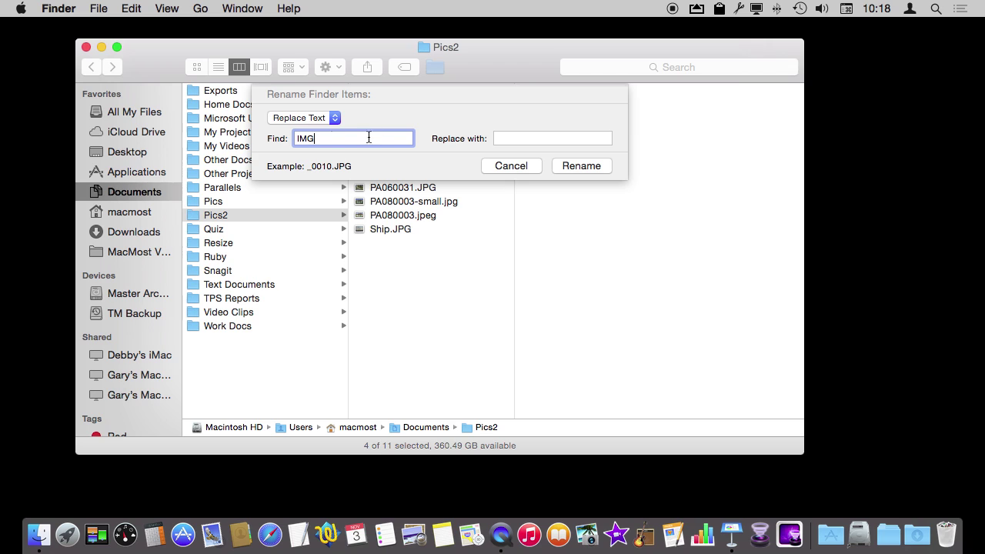
left_click(534, 137)
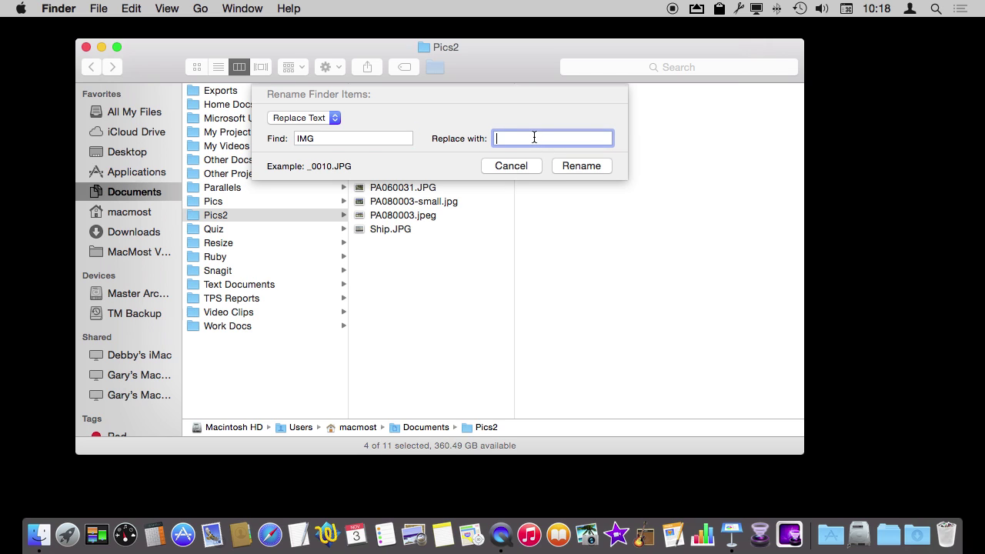
type("Pic")
left_click(573, 168)
left_click(431, 104)
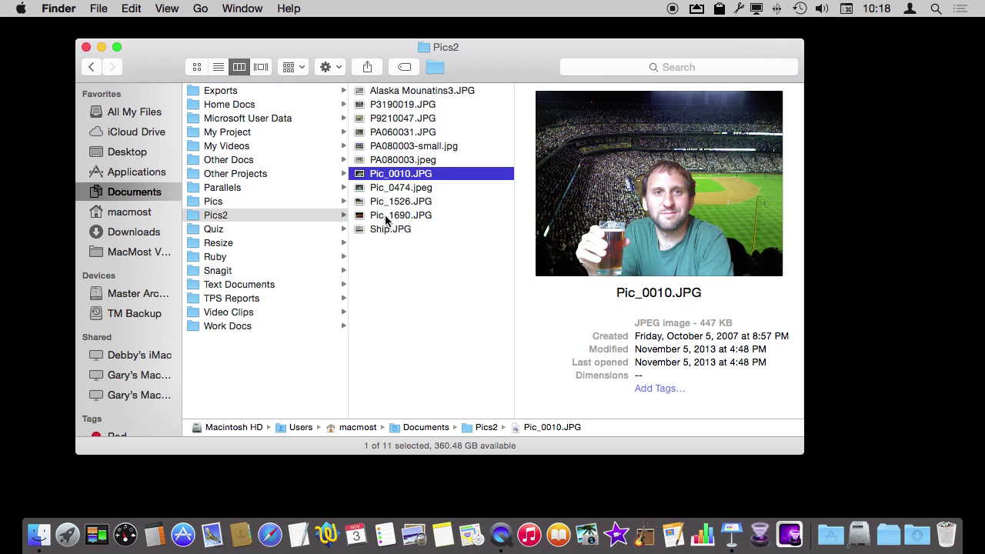
Undo the batch rename that replaced "IMG" with "Pic"
left_click(131, 9)
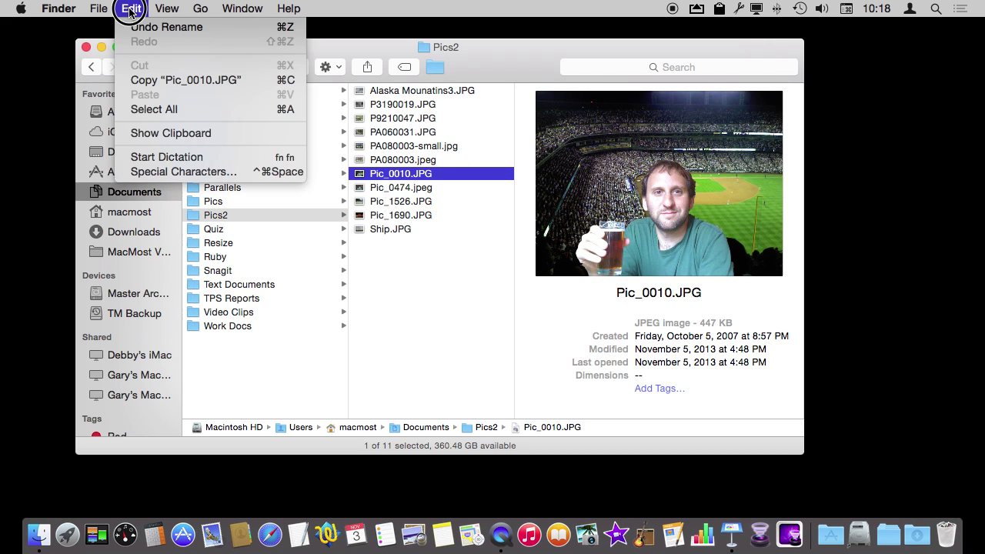
left_click_drag(131, 11, 135, 28)
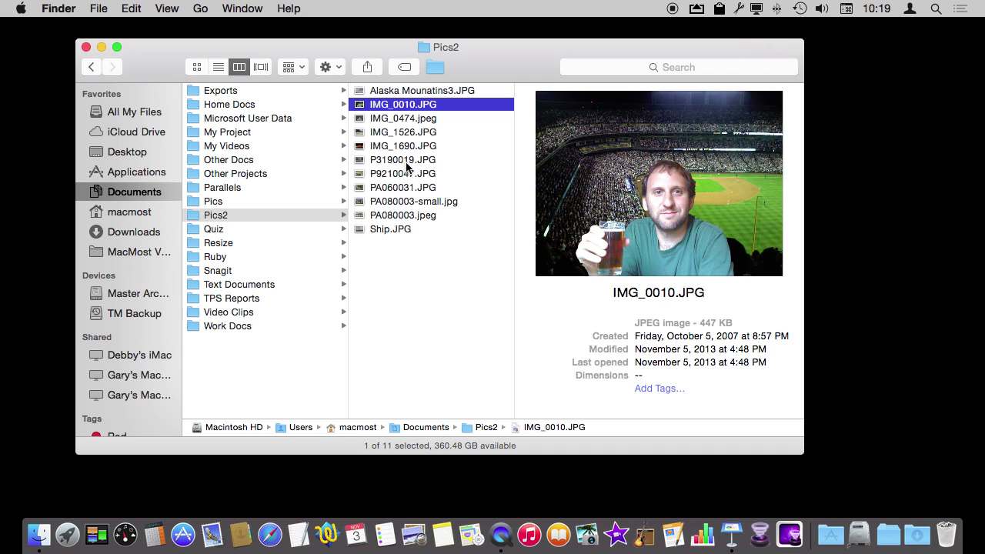
Batch rename the four IMG files by replacing "jpeg" with "JPG"
left_click(402, 146, "shift")
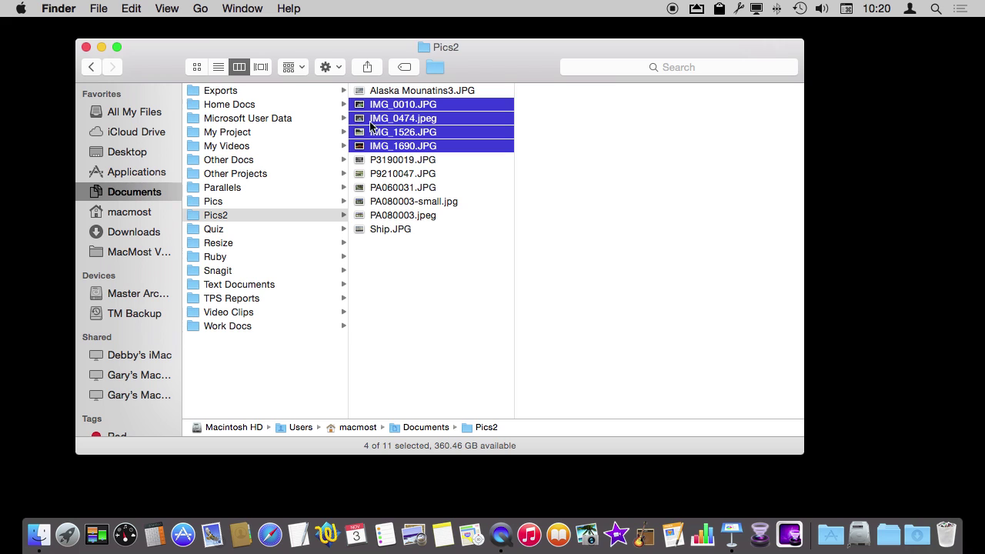
right_click(428, 150)
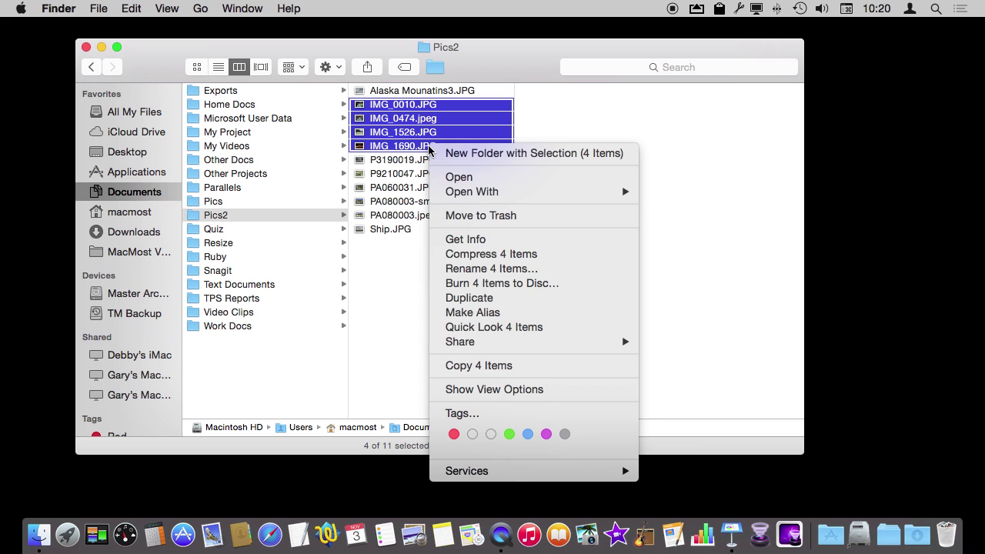
left_click(477, 268)
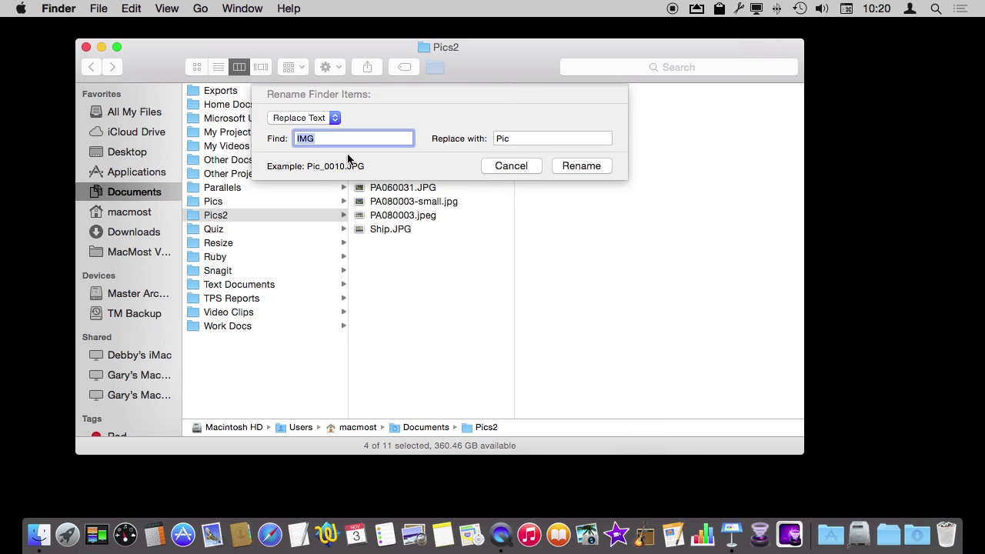
type("jpeg")
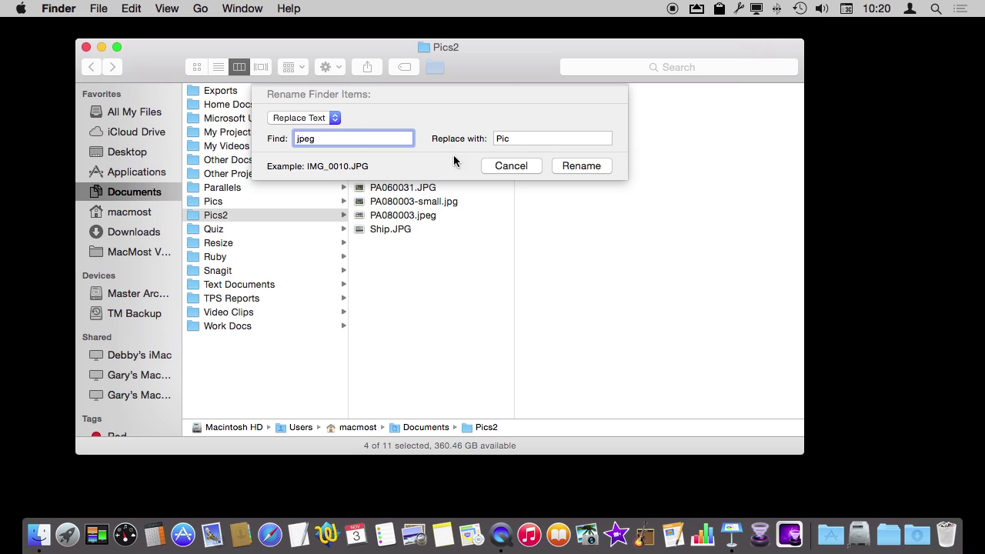
double_click(524, 140)
type("JP")
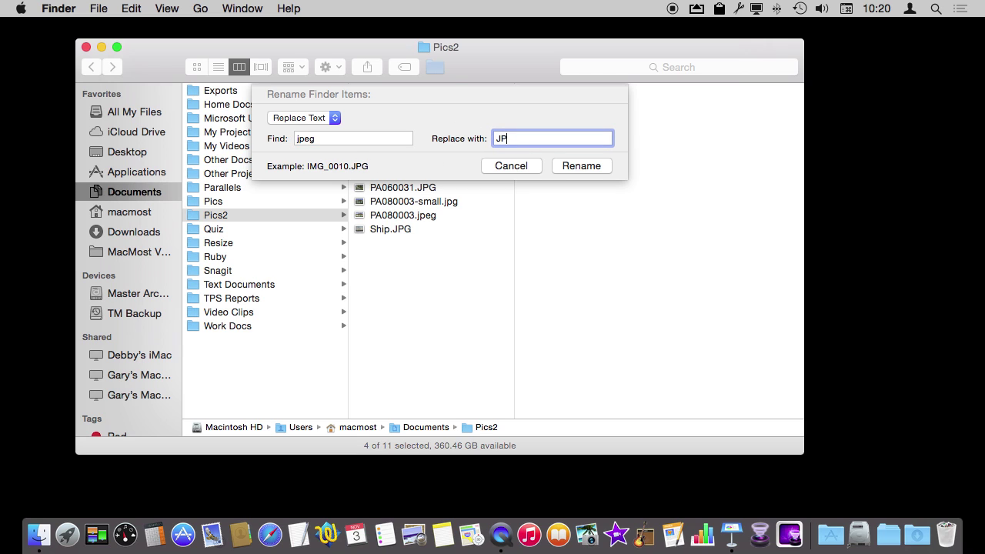
type("G")
left_click(588, 165)
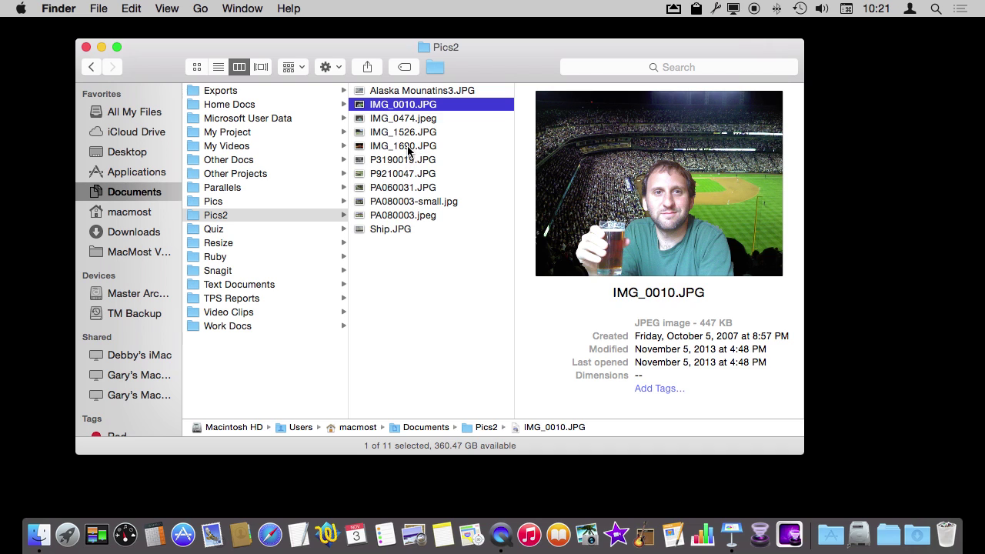
Set up an Add Text batch rename of the four IMG files with the text "Trip_"
left_click(408, 146, "shift")
right_click(392, 151)
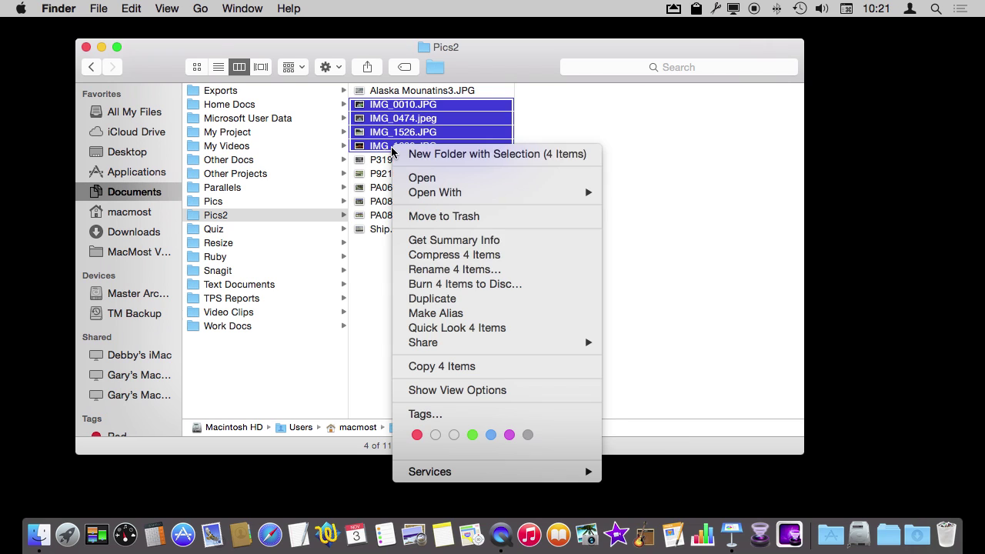
left_click(447, 271)
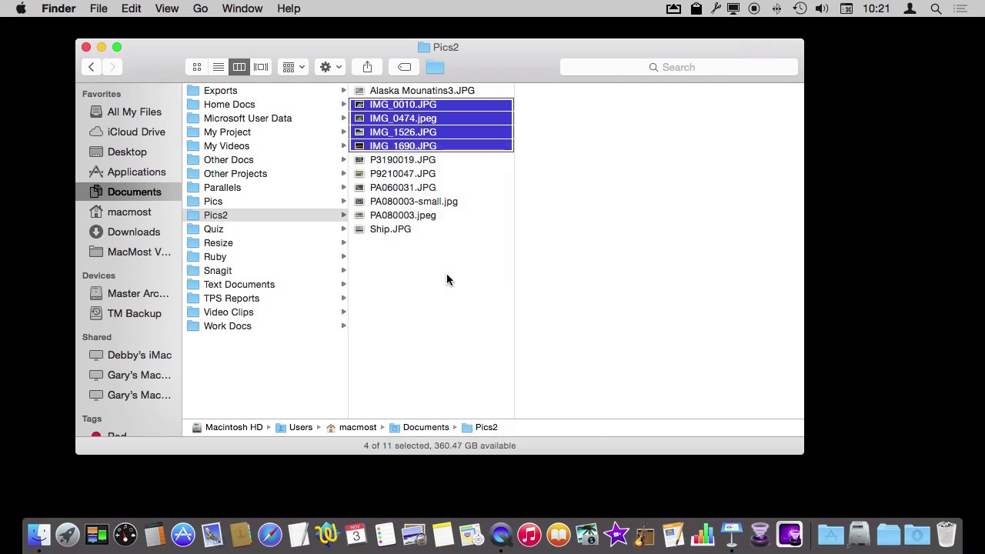
left_click(317, 118)
left_click(315, 130)
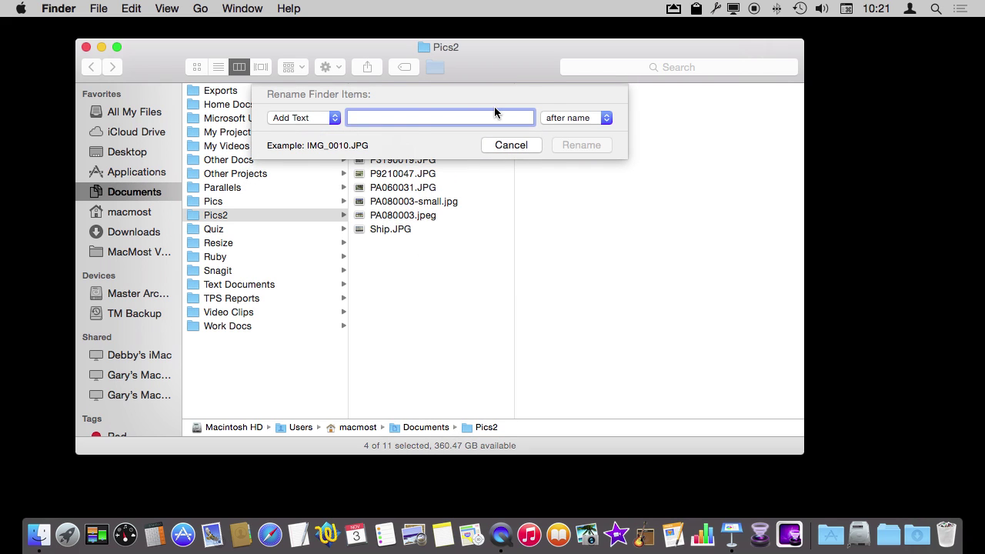
left_click(575, 118)
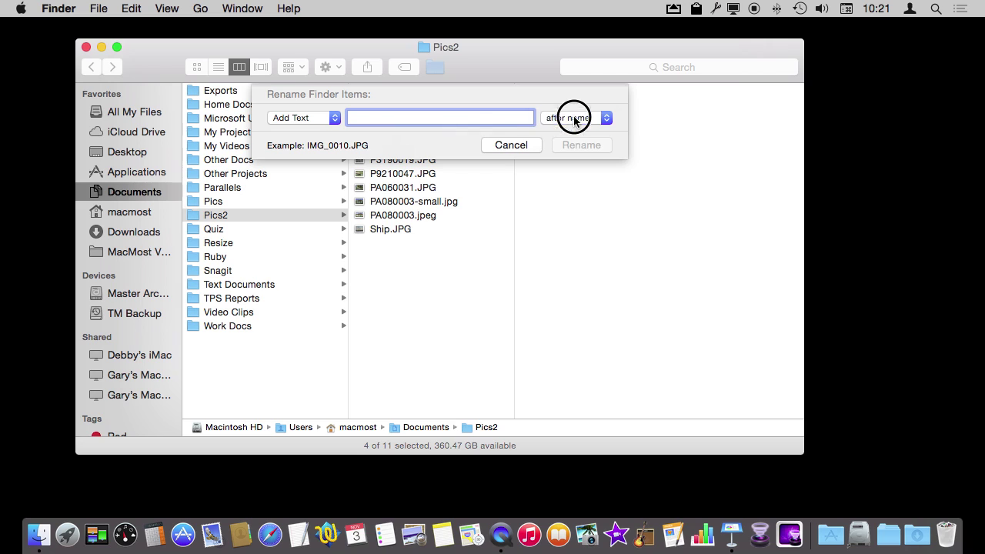
left_click(466, 91)
type("Trip")
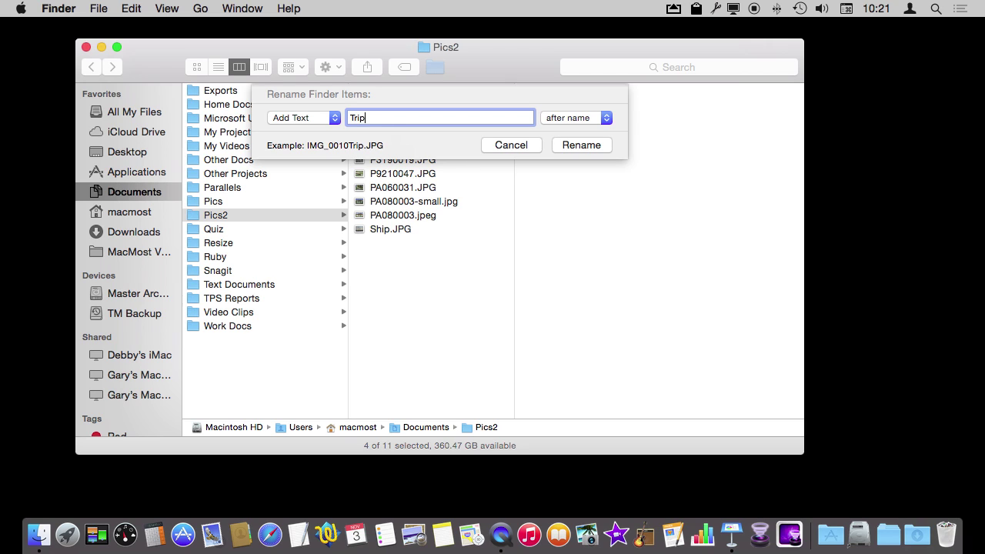
type("_")
Place the added text before the name and apply the rename to the four files
left_click(572, 125)
left_click(570, 131)
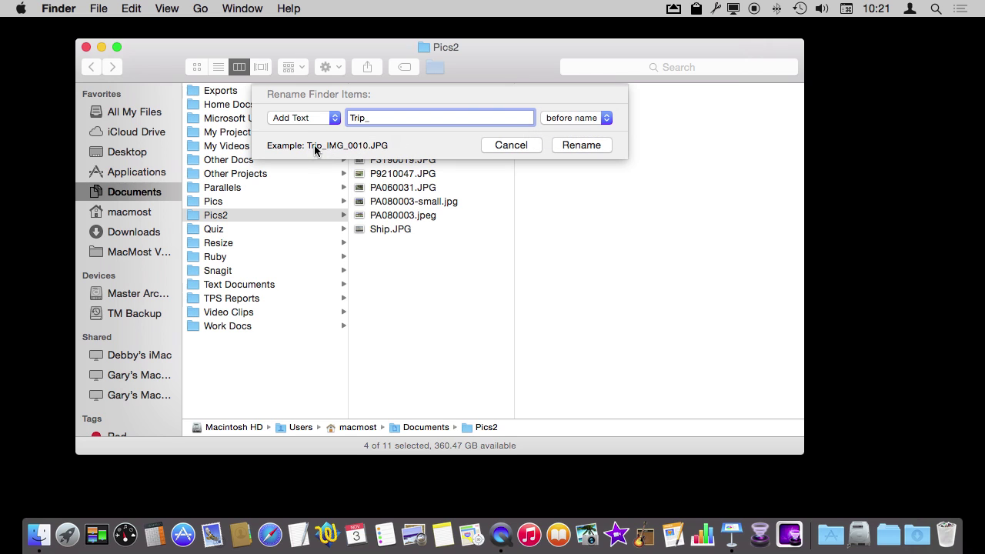
left_click(580, 144)
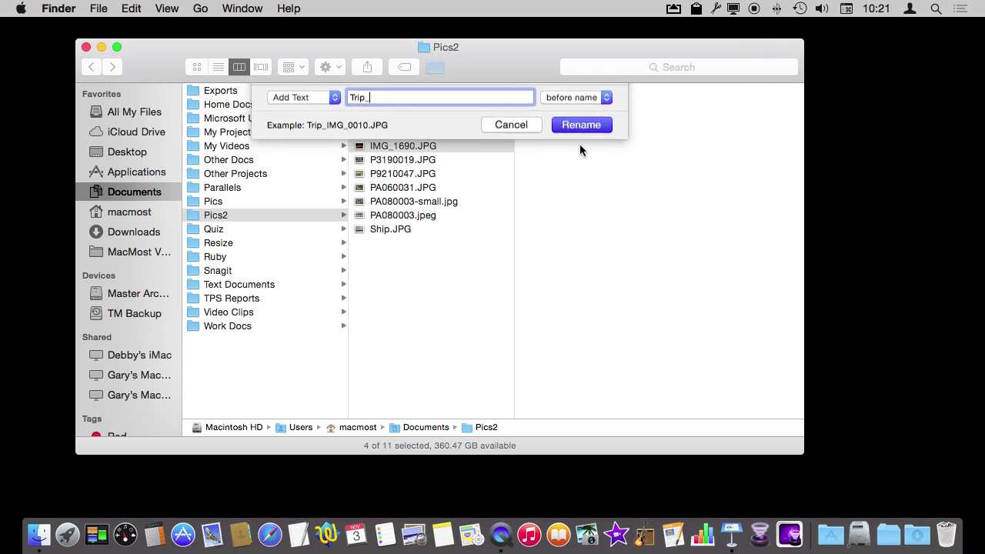
left_click(409, 187)
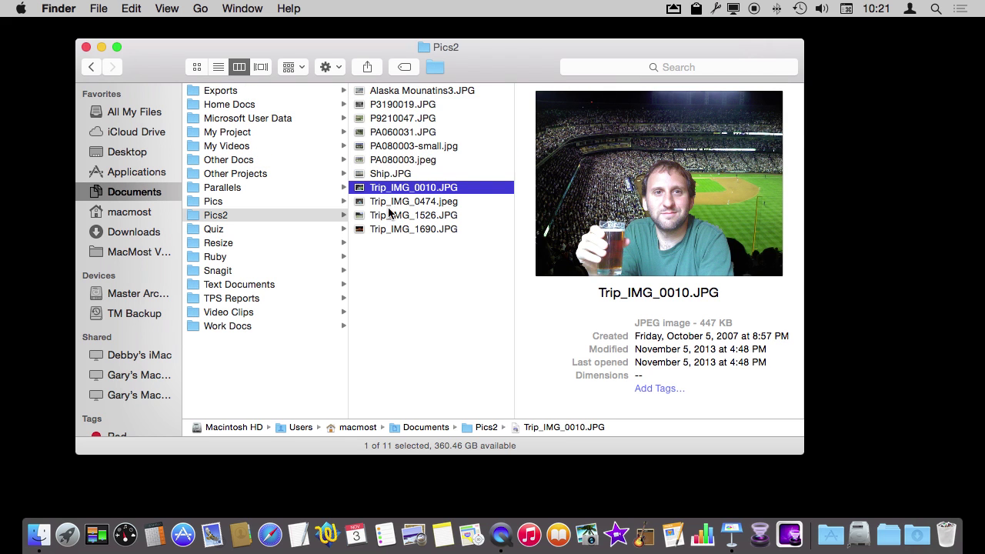
Undo the batch rename that added "Trip_"
left_click(127, 9)
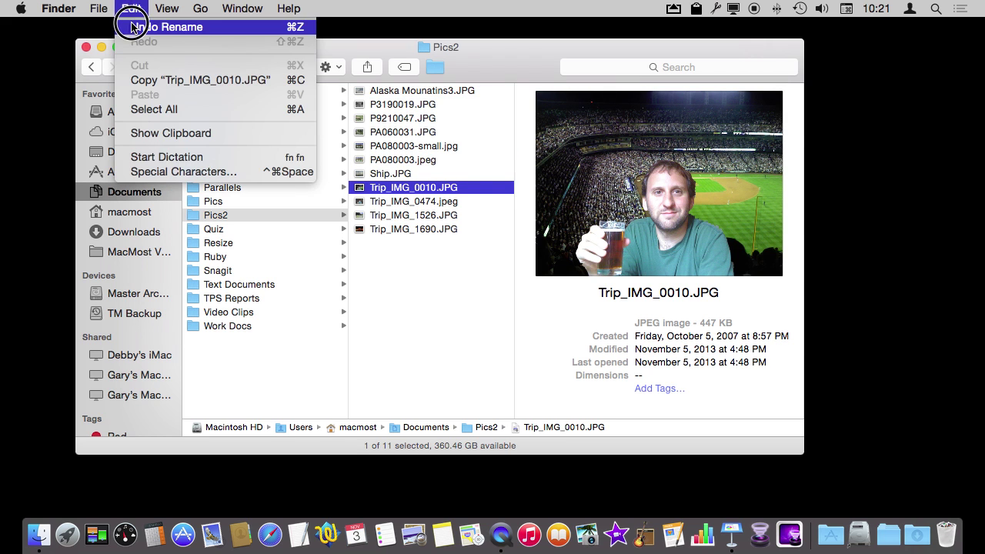
left_click(133, 28)
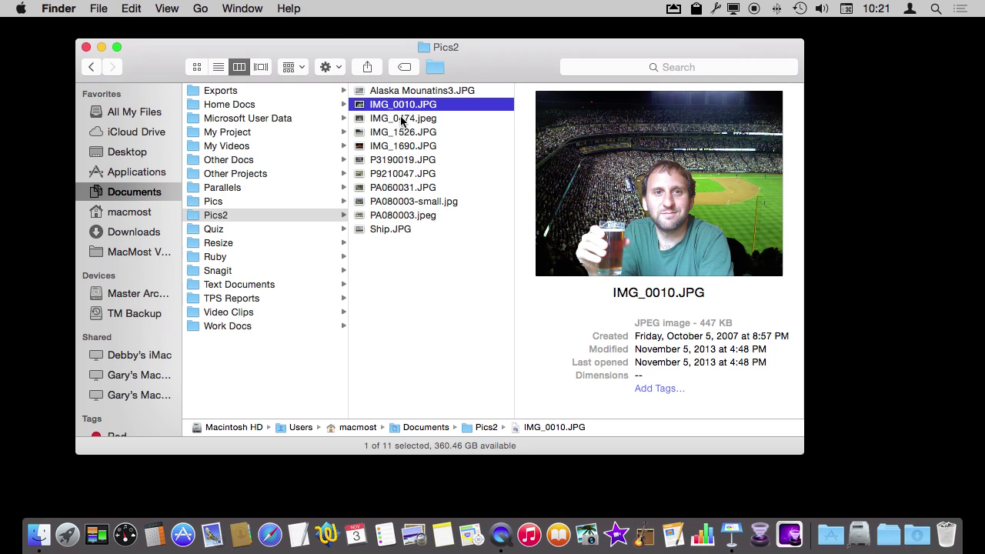
Set up a batch rename of the four IMG files that adds "_Trip" after the name
left_click(394, 146, "shift")
right_click(391, 143)
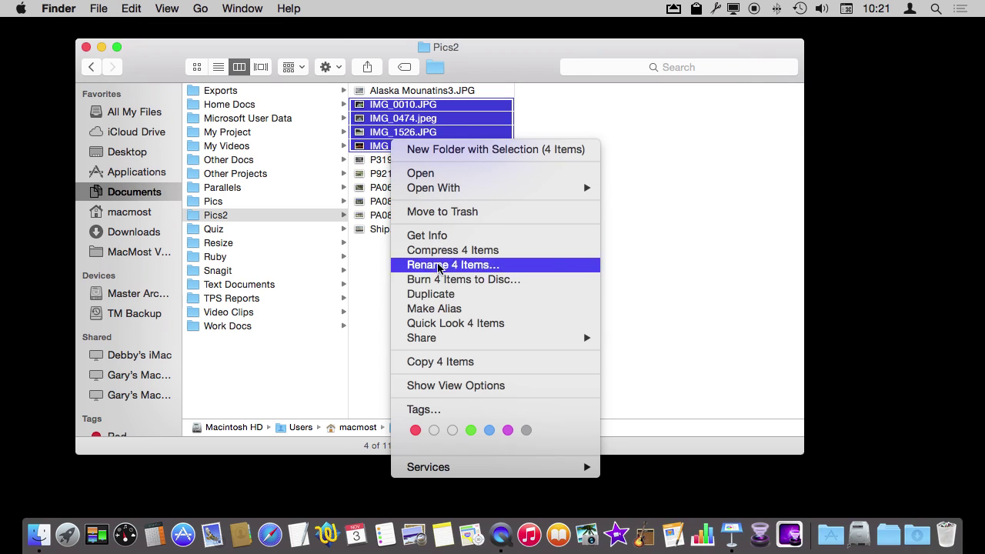
left_click(442, 264)
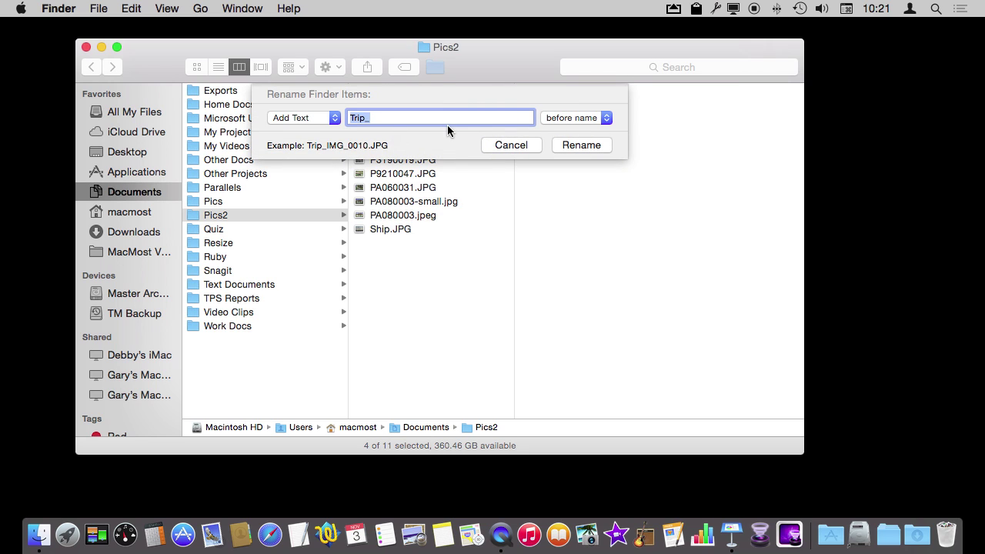
type("_Trip")
left_click(557, 120)
left_click(567, 103)
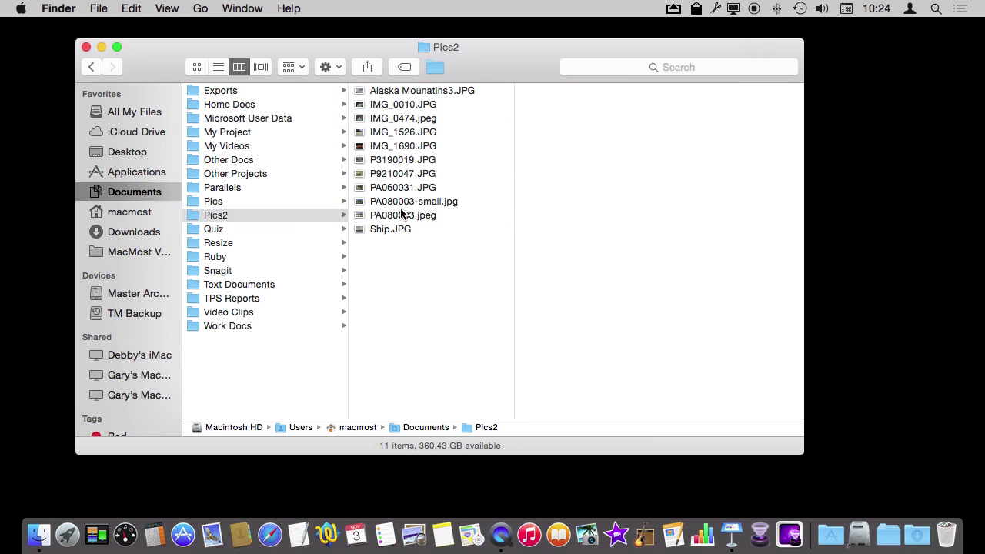
Set up a Format batch rename of all files in Pics2 using Name and Index with the custom name "Image"
left_click(407, 215)
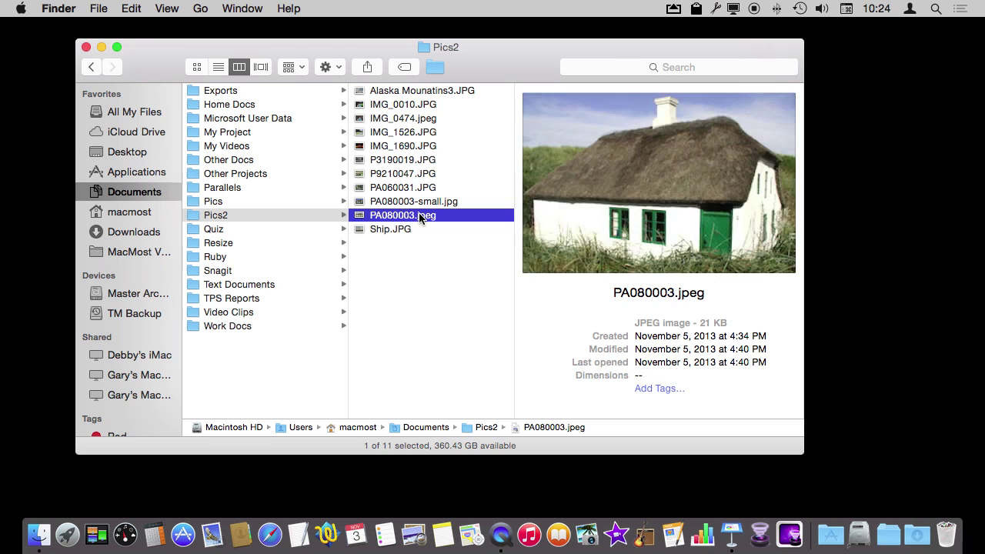
key("super+a")
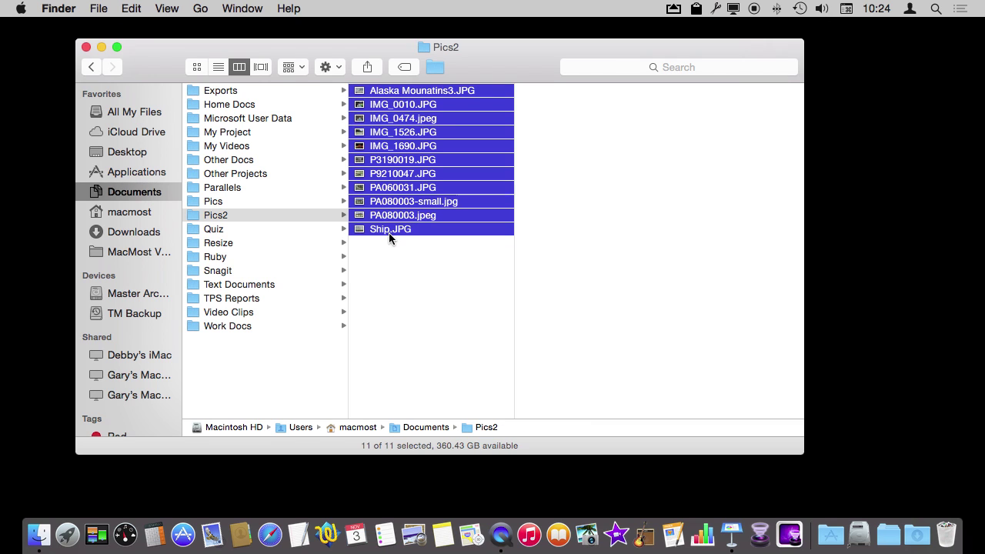
right_click(389, 233)
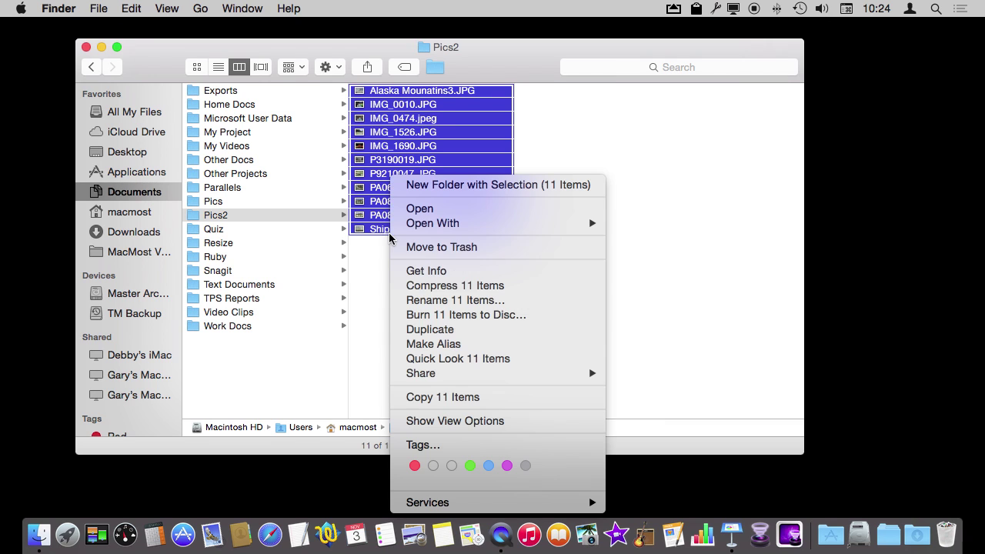
left_click(429, 300)
left_click(295, 117)
left_click(358, 115)
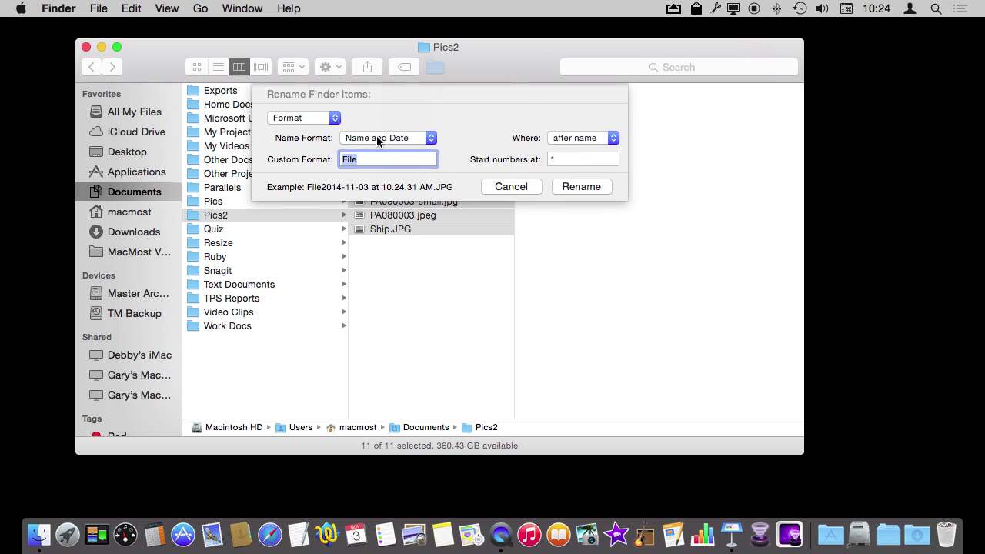
left_click(377, 141)
left_click(377, 113)
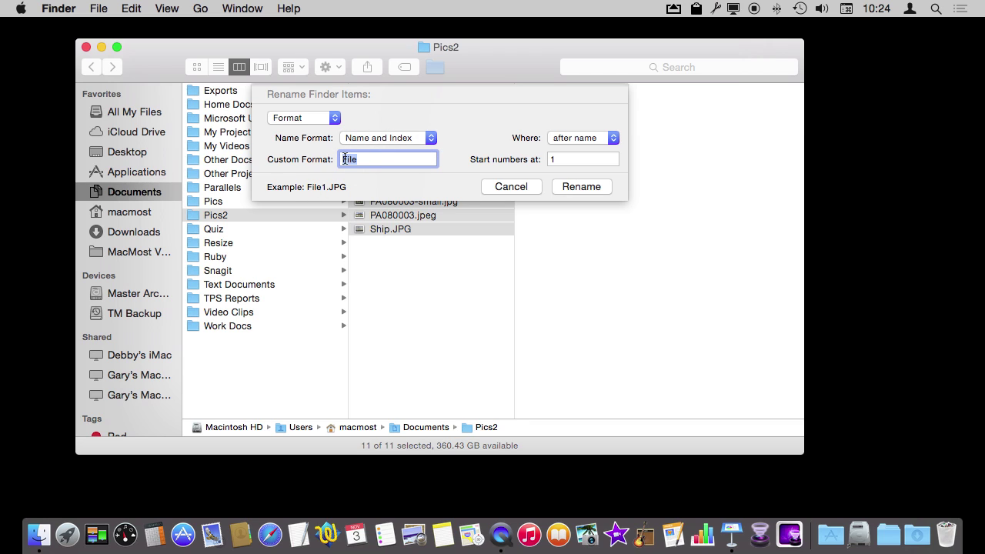
type("Image")
Try the Name and Counter format for the new file names, then return to Name and Index
left_click(378, 143)
left_click(385, 151)
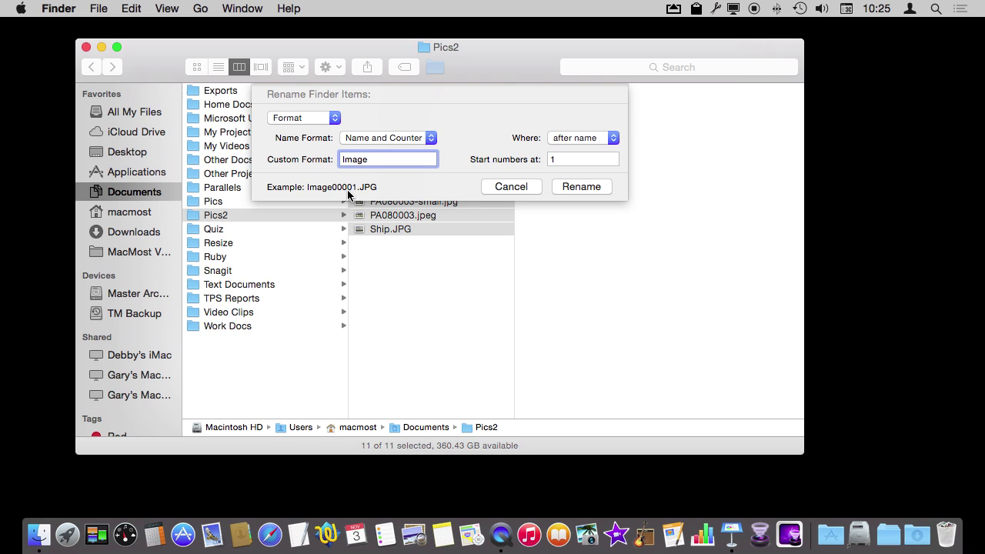
left_click(362, 138)
left_click(364, 129)
left_click(381, 139)
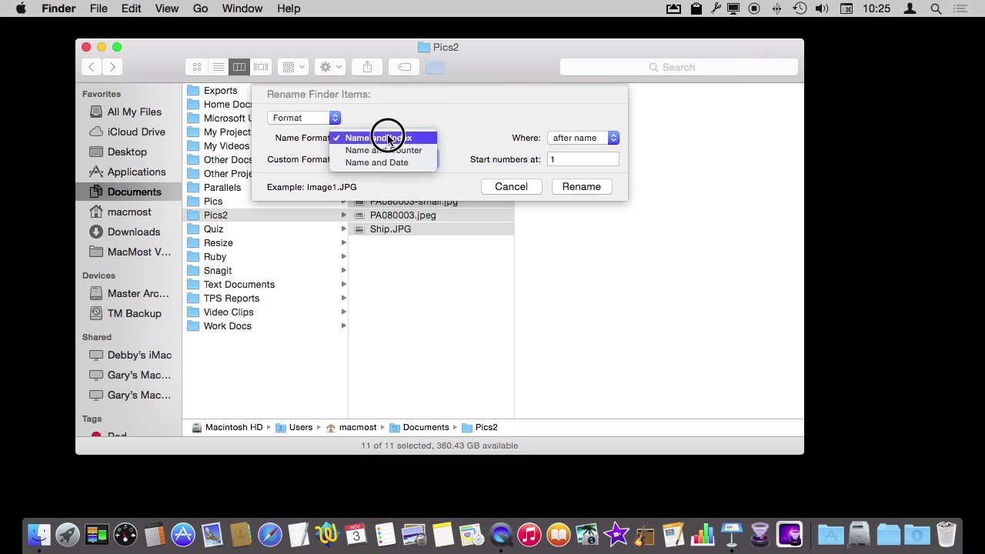
left_click(366, 139)
left_click(366, 139)
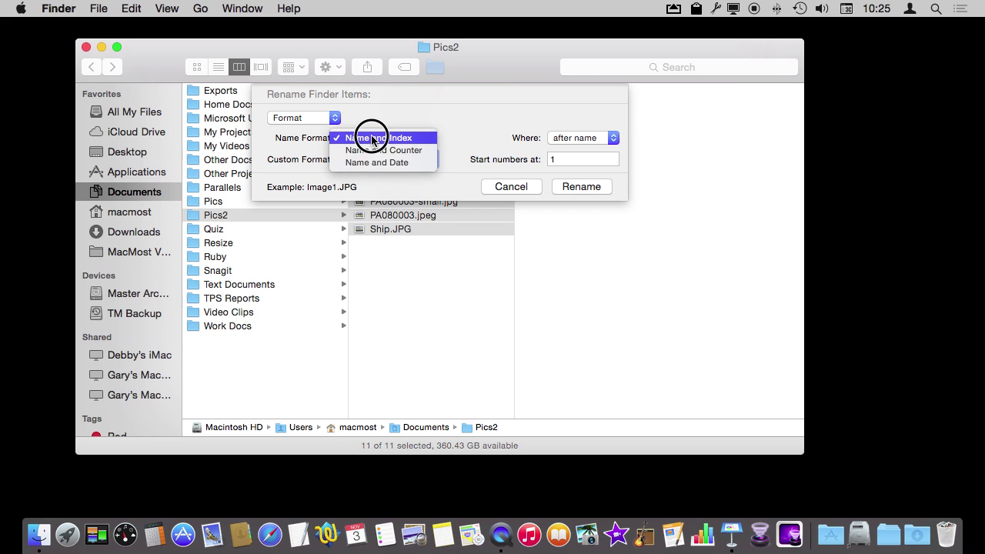
left_click(431, 103)
Check the start number, keep the index after the name, and apply the rename to all selected files
double_click(555, 159)
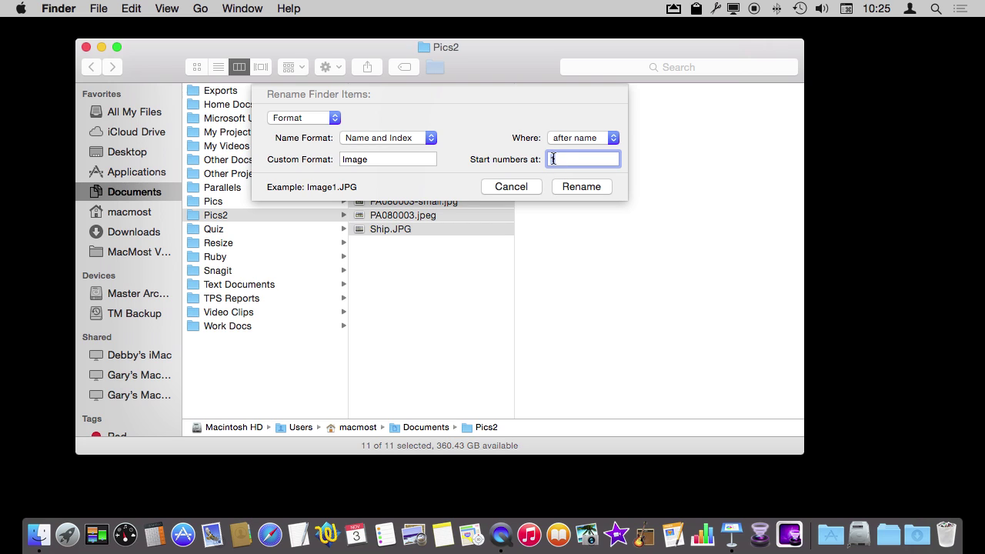
left_click(589, 139)
left_click(595, 137)
left_click(589, 123)
left_click(567, 185)
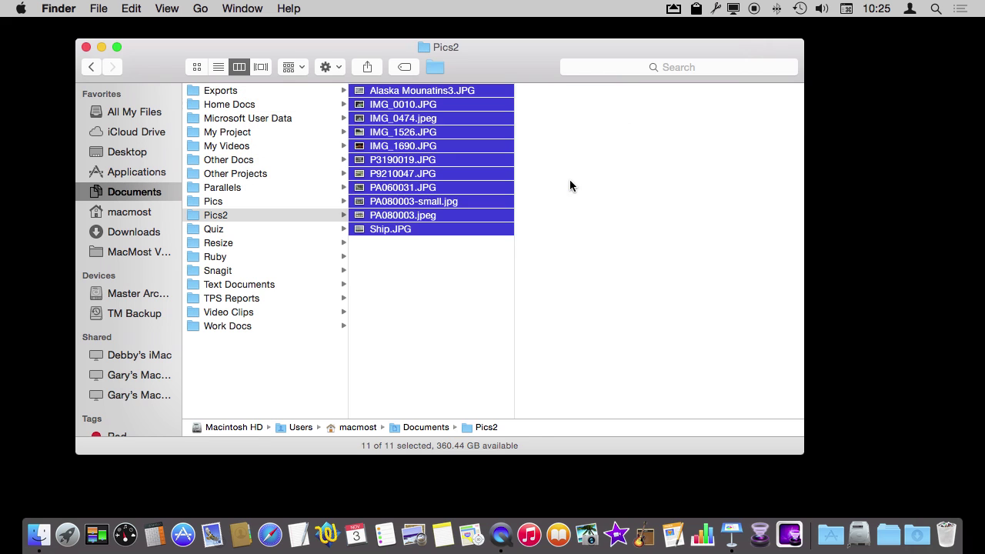